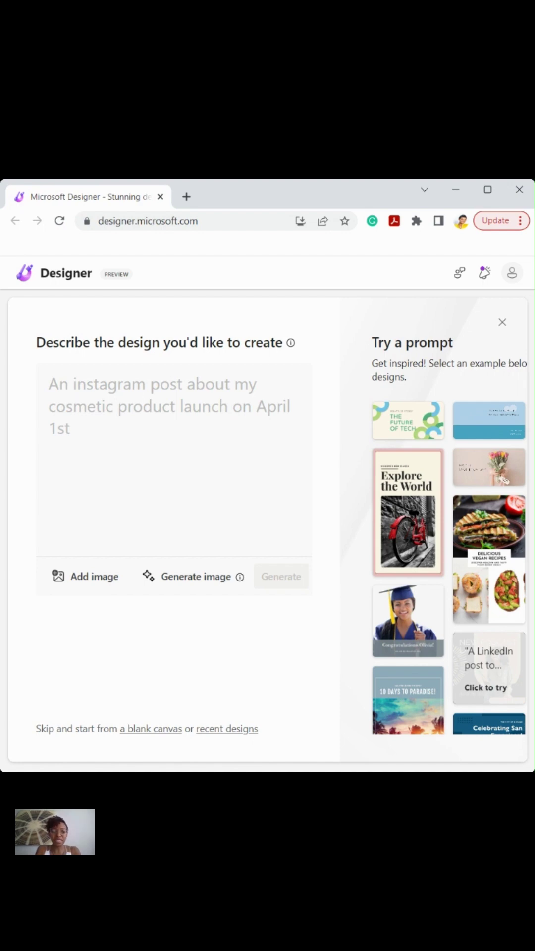
- Maximize the browser window and look through the sample prompts beside the design description field
left_click(488, 193)
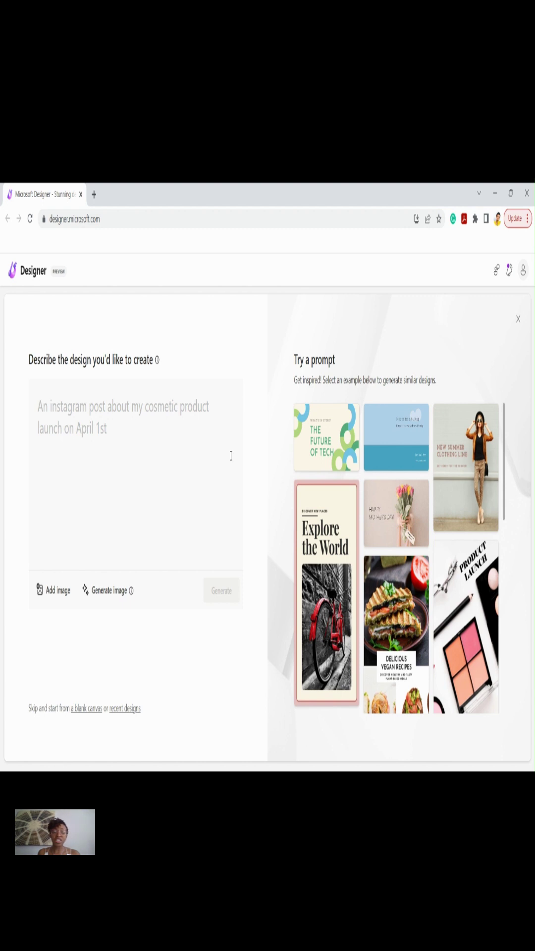
left_click(155, 426)
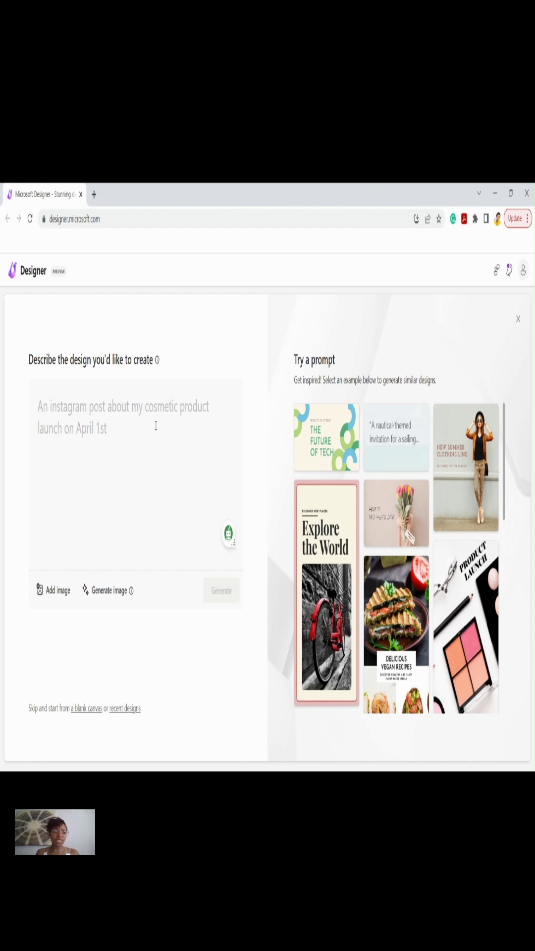
scroll(391, 511, "down", 10)
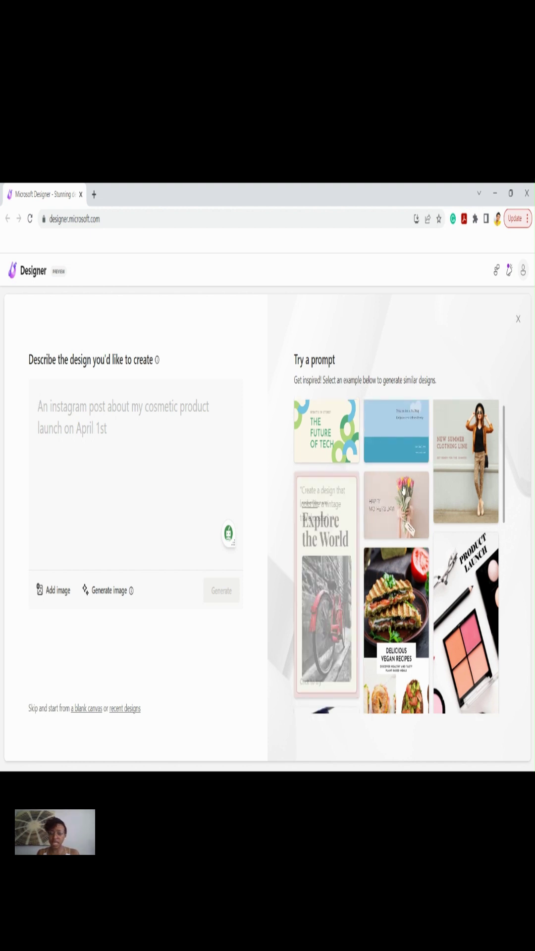
scroll(421, 526, "up", 10)
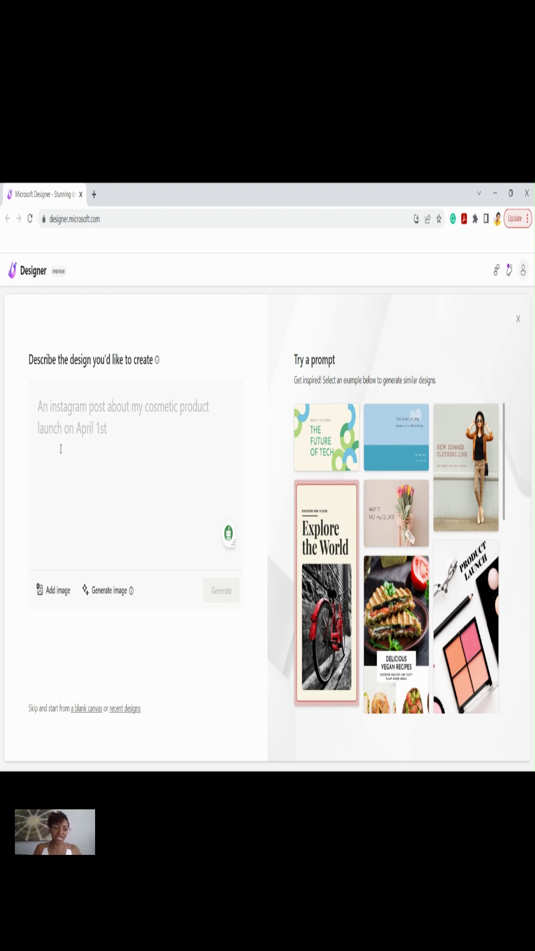
- Generate designs from the prompt "An instagram post for the month of May and it will be for my new business Tomi Leigh Marketing + AI."
type("An")
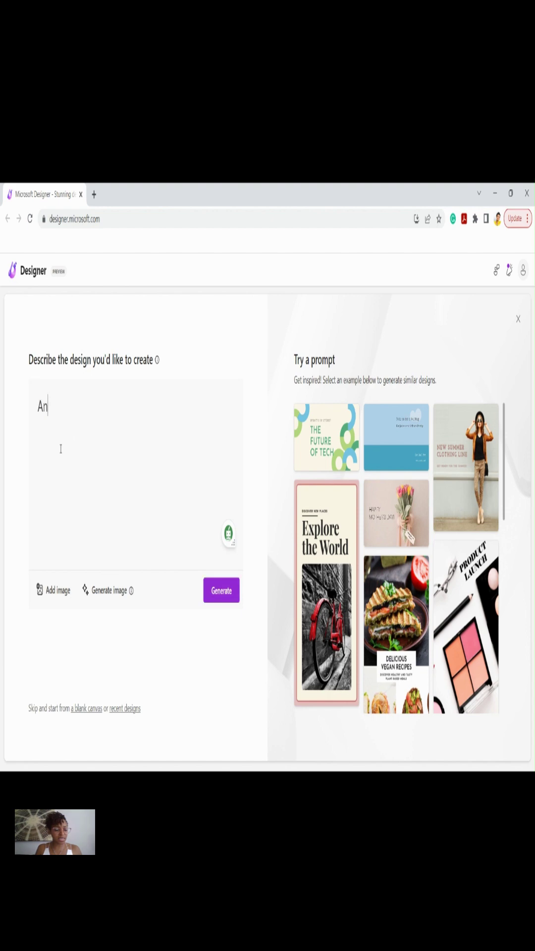
type(" instag")
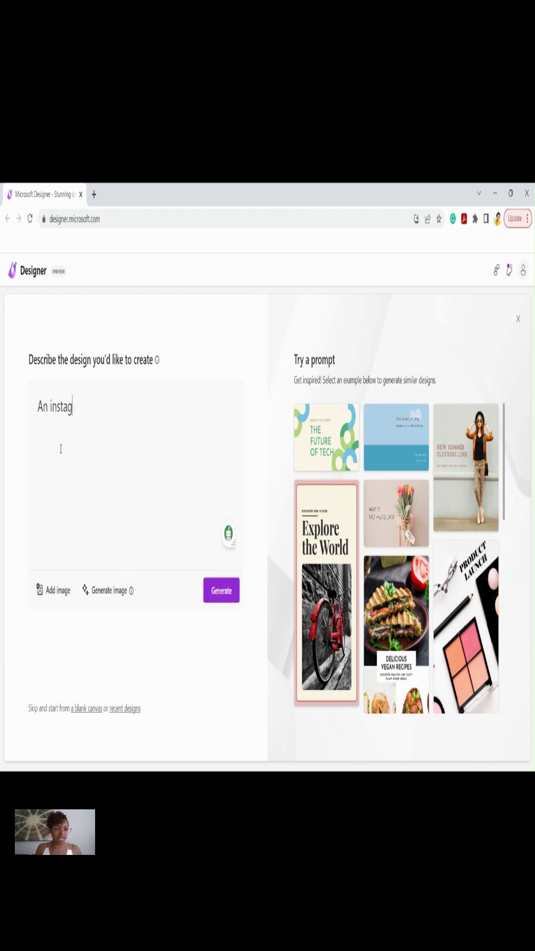
type("ram post f")
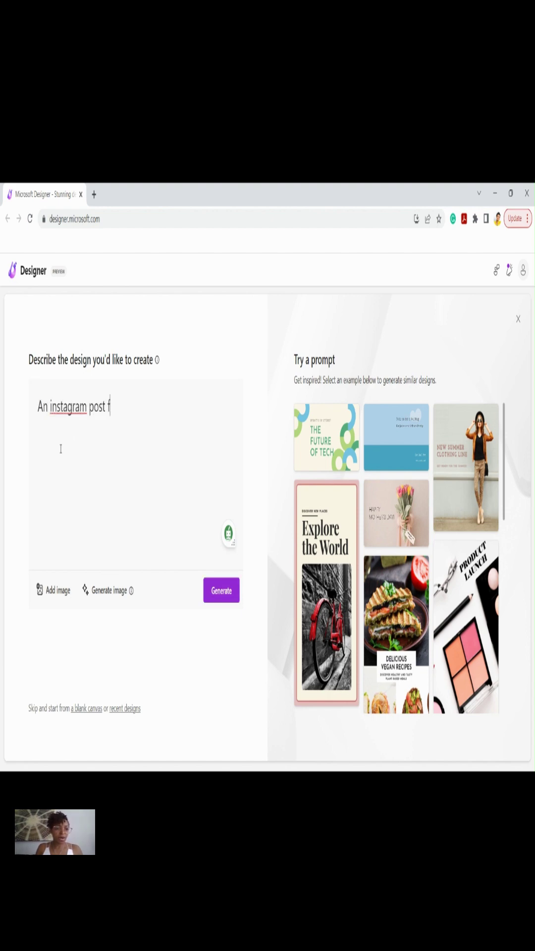
type("or the month")
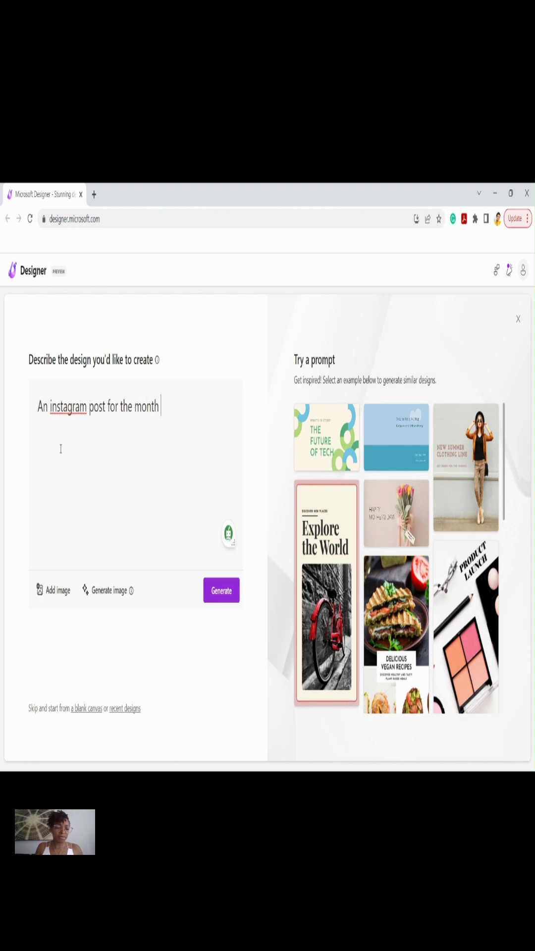
type(" of May")
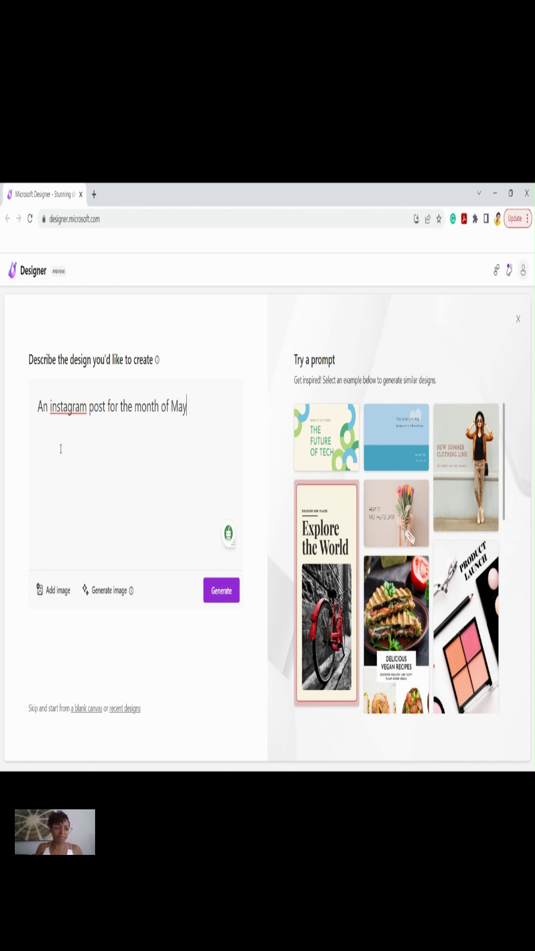
type(" and it will ")
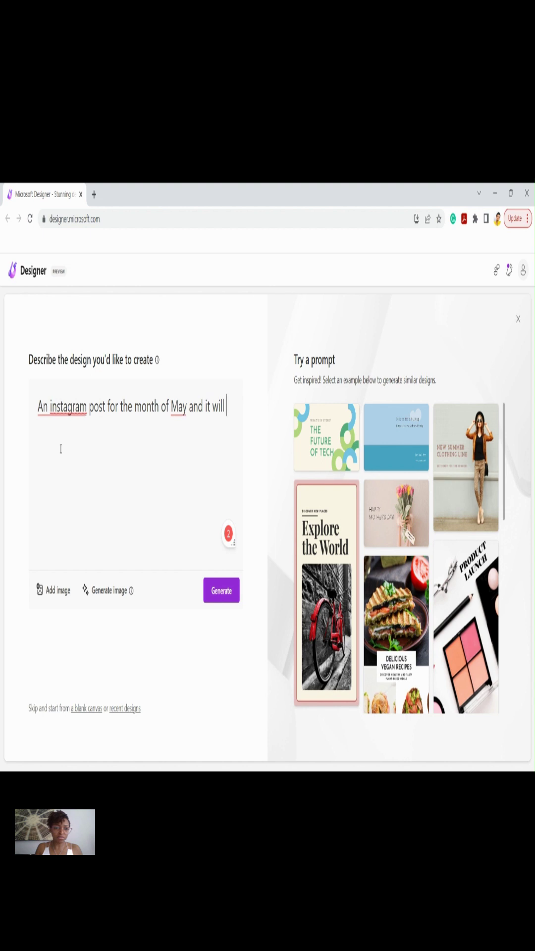
type("be for m")
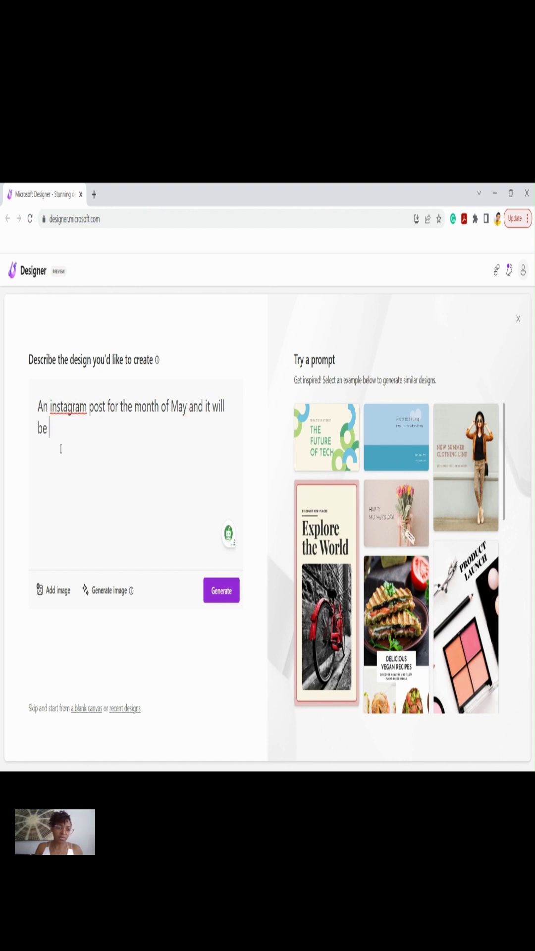
type("y new u=")
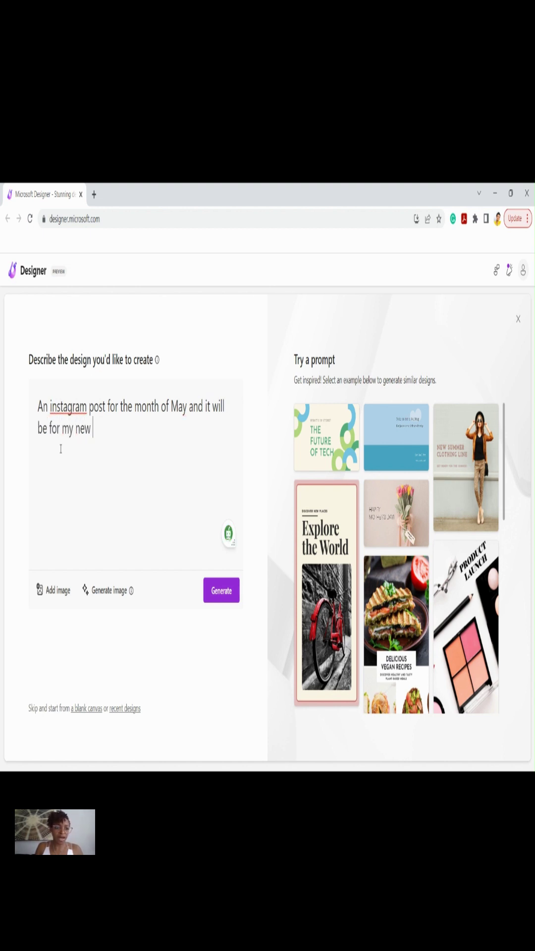
key("BackSpace")
key("BackSpace")
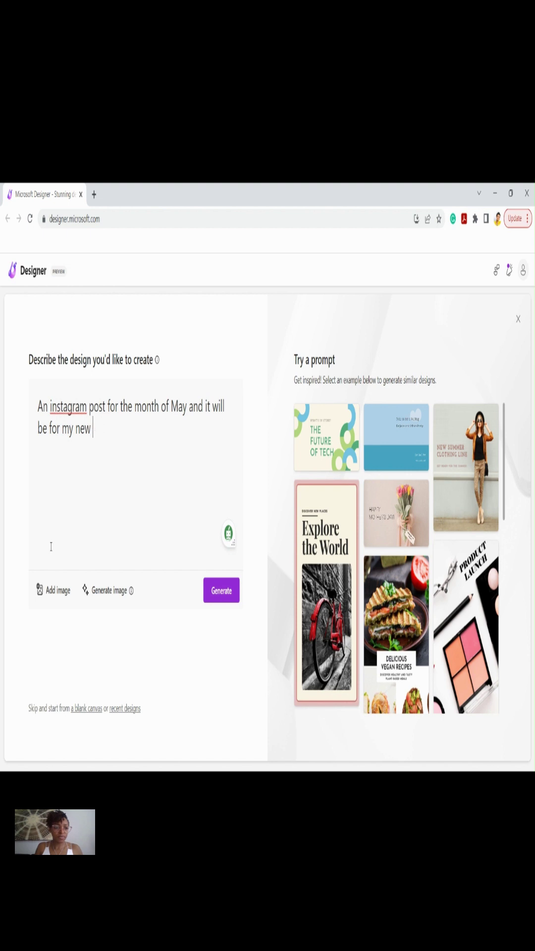
type("business")
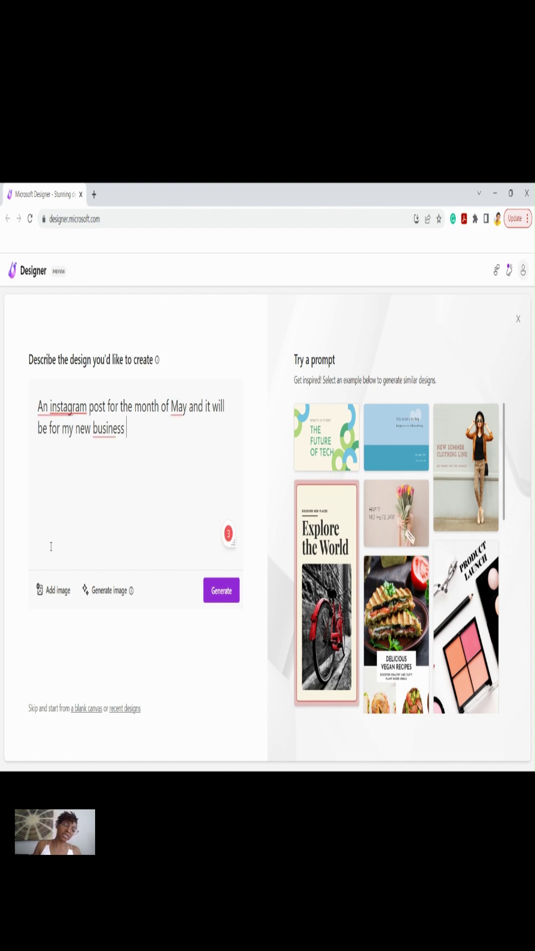
type(" Tomi Leigh ")
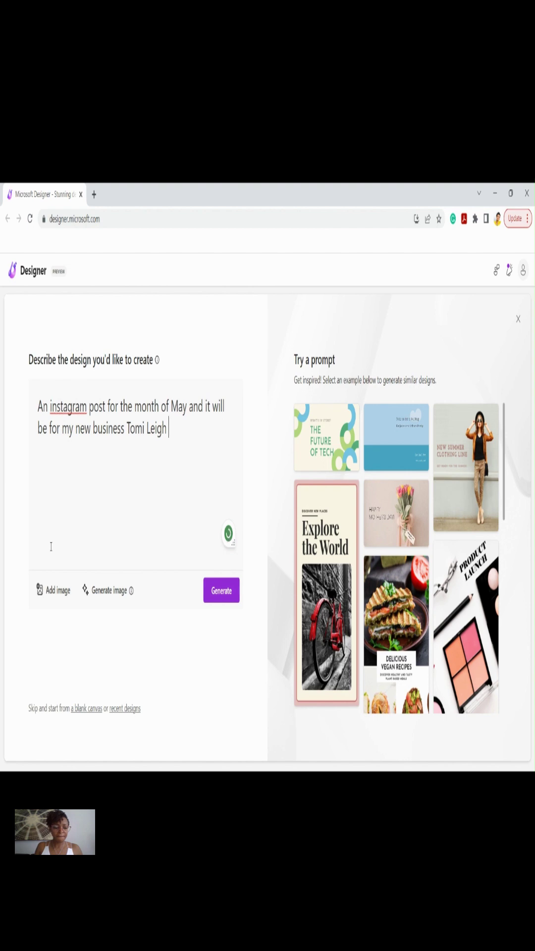
type("Marketing ")
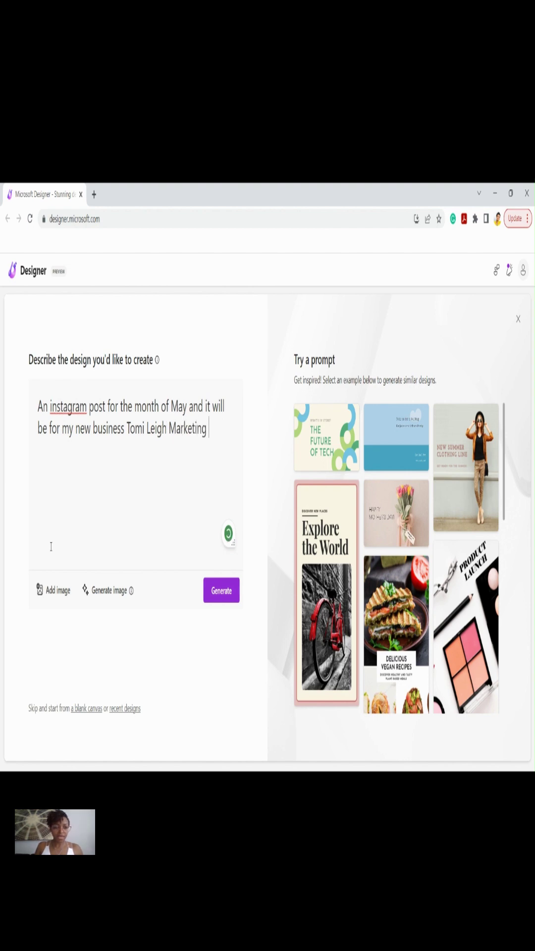
type("+ AI.")
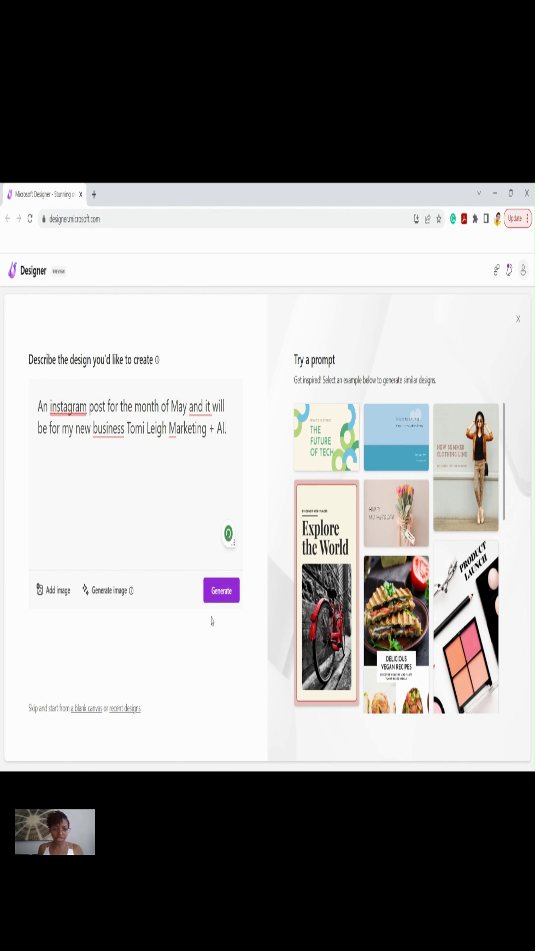
left_click(220, 594)
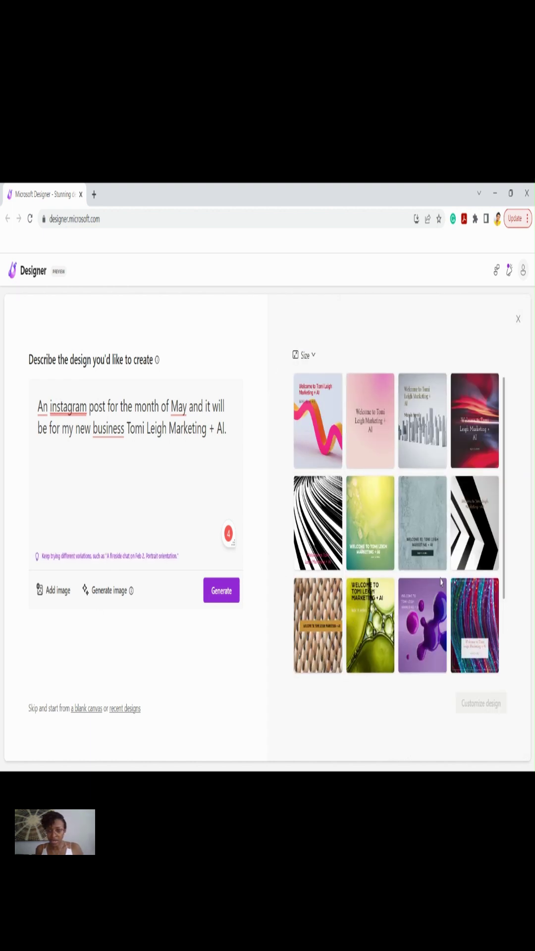
- Choose the blue, green and pink gradient design for customizing and replace the current design with it
scroll(350, 560, "down", 2)
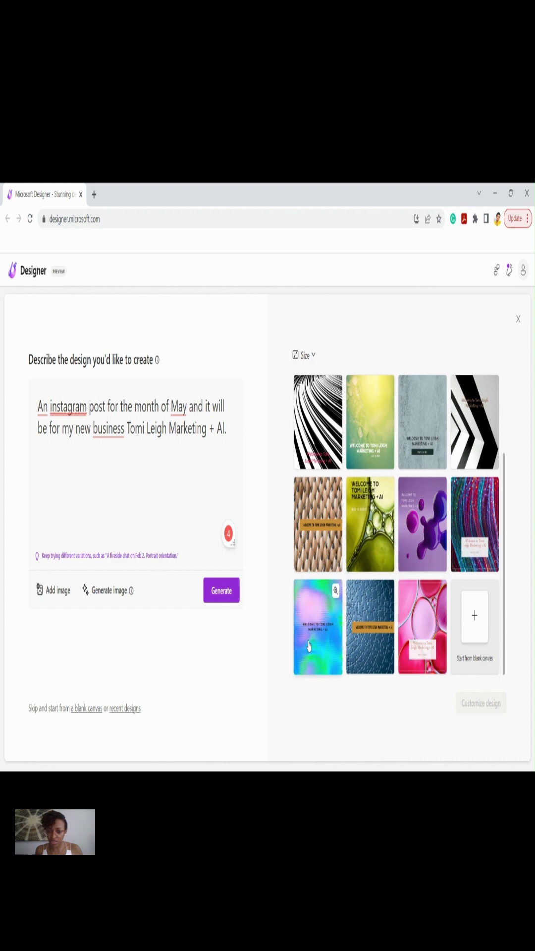
scroll(308, 645, "up", 2)
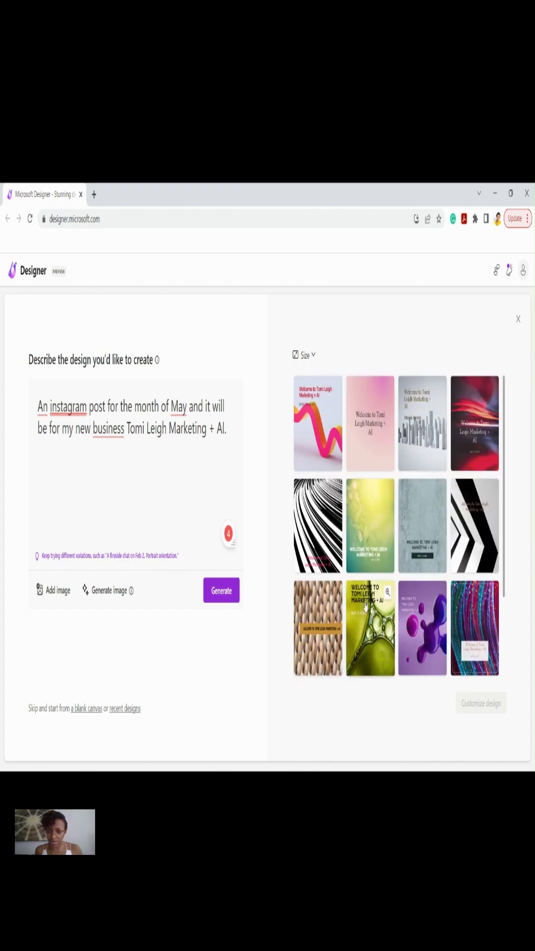
scroll(308, 639, "down", 2)
left_click(308, 640)
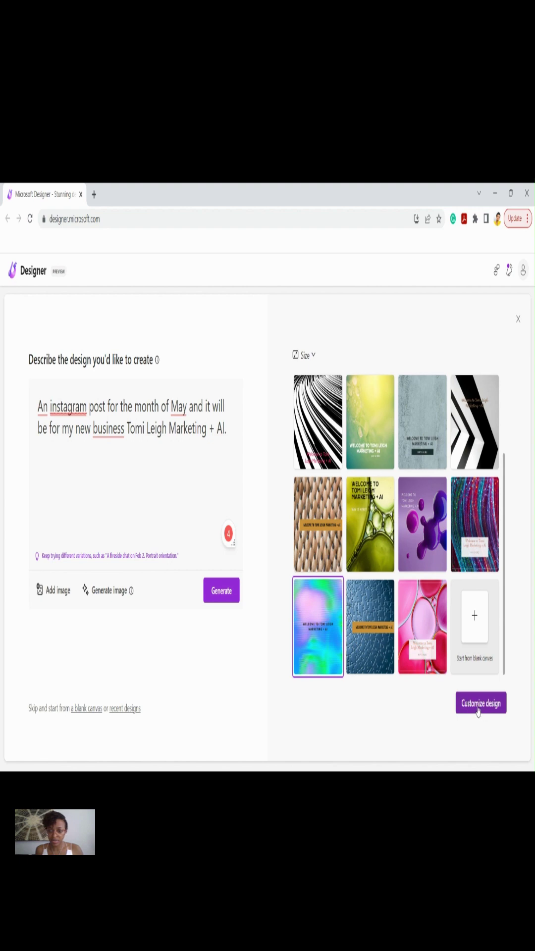
double_click(330, 626)
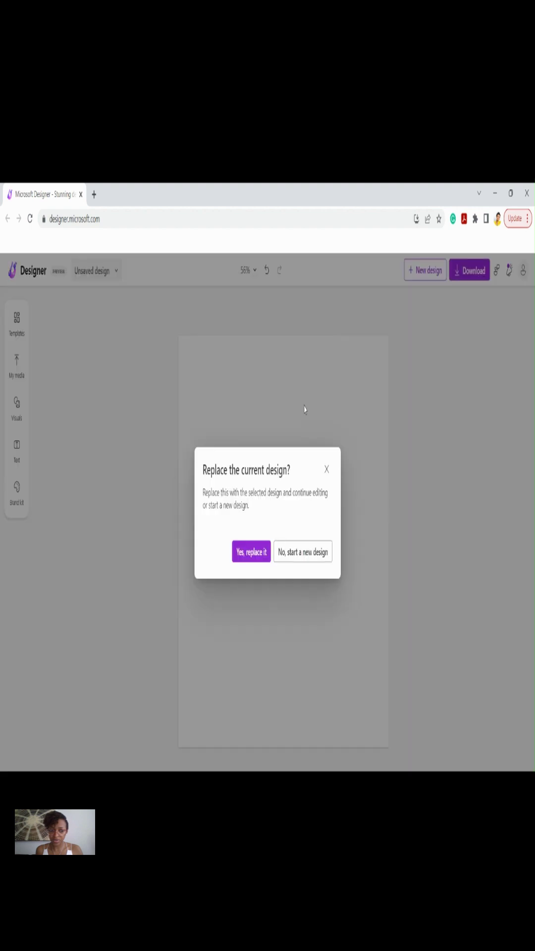
left_click(250, 559)
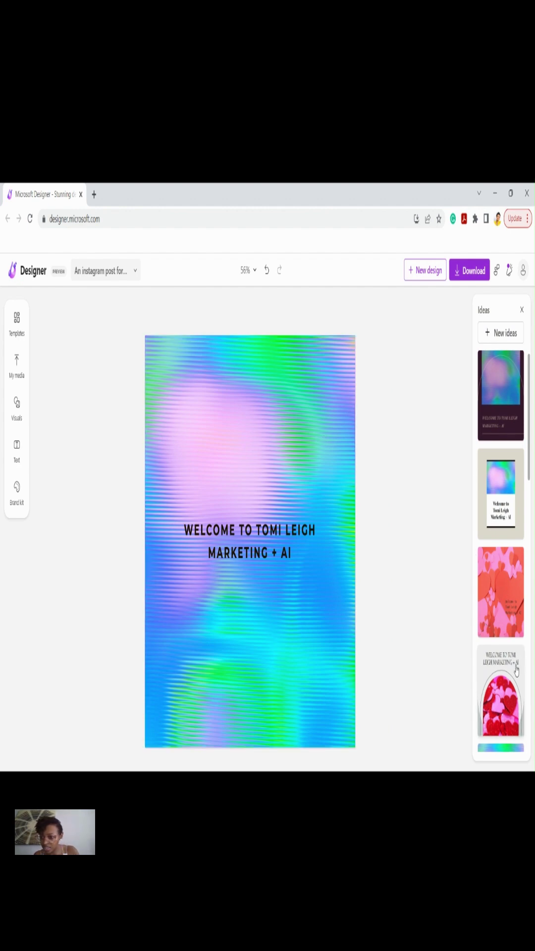
- Apply the design idea with a beige border and the gradient image framed above the welcome title
scroll(497, 537, "down", 5)
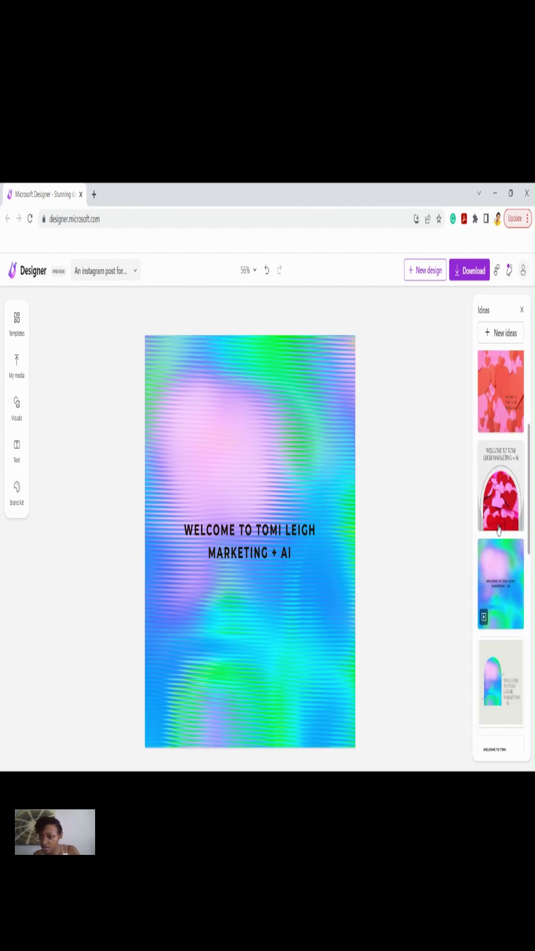
scroll(501, 624, "down", 5)
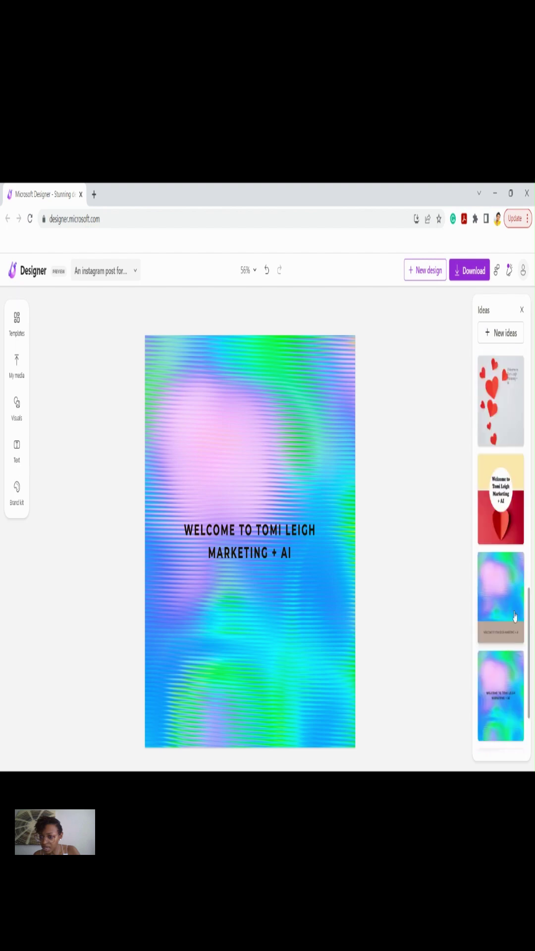
scroll(510, 610, "up", 10)
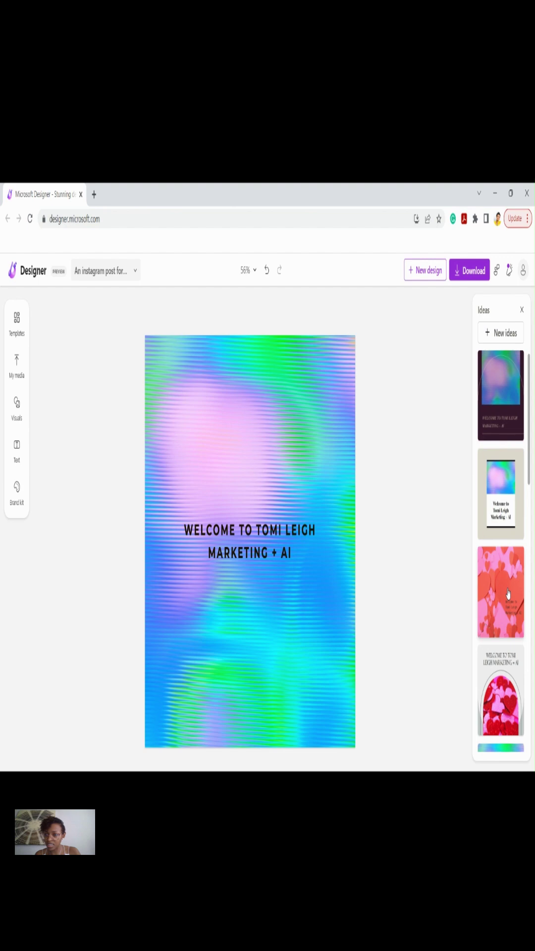
left_click(504, 523)
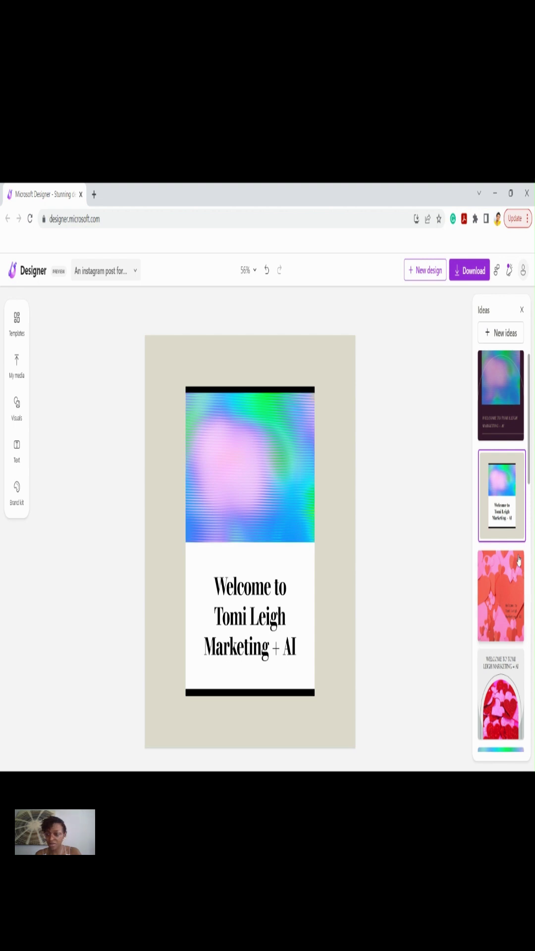
- Apply the animated full-page gradient idea with the centred welcome title to the design
scroll(518, 560, "down", 5)
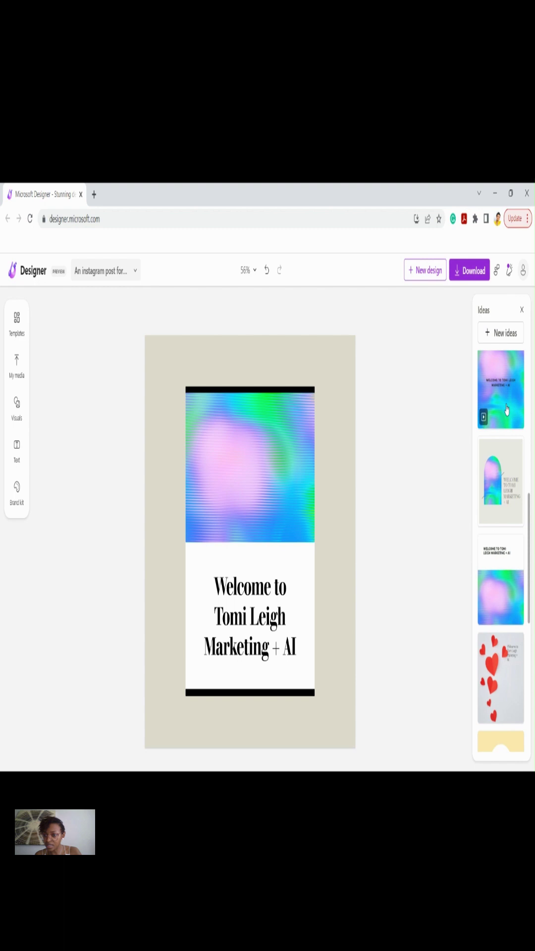
left_click(493, 414)
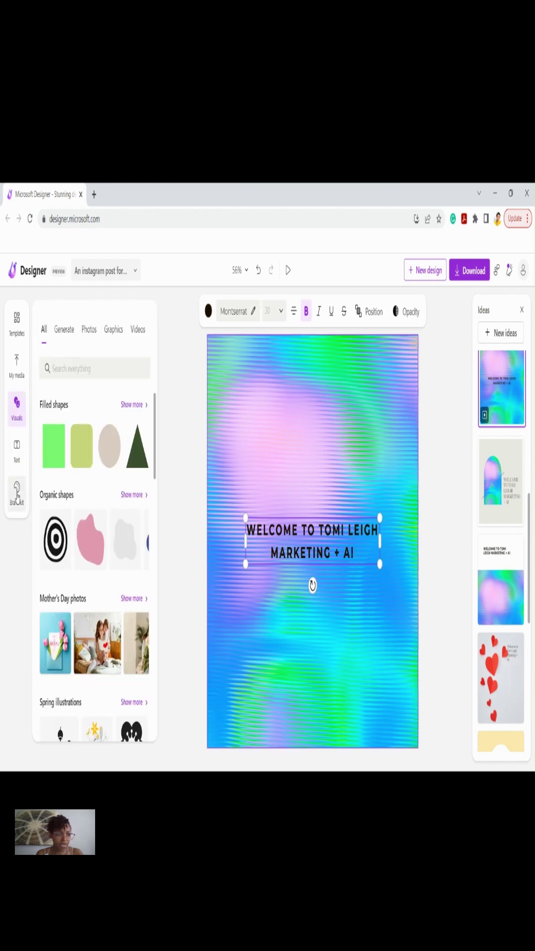
- Browse the graphics among the visuals, from the filled shapes down to the themed illustrations
left_click(114, 333)
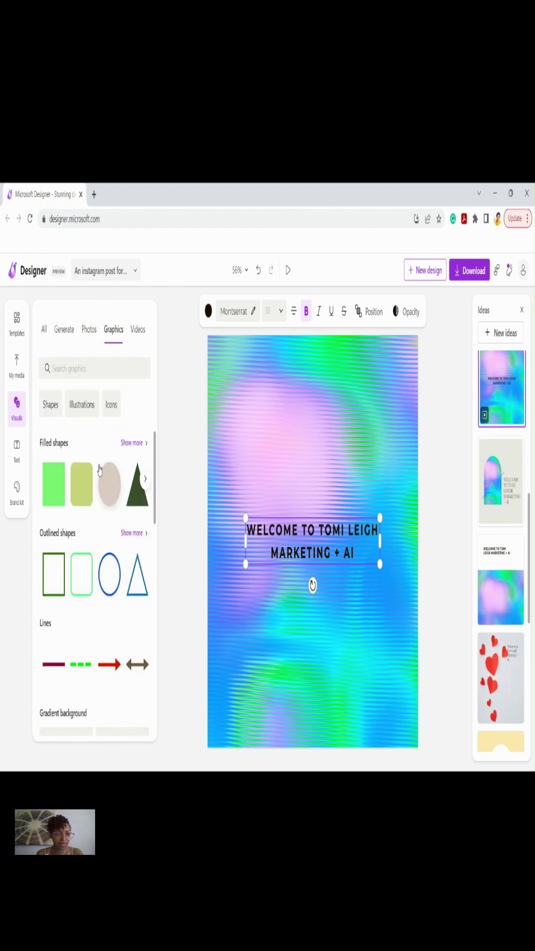
scroll(101, 470, "down", 5)
scroll(101, 470, "down", 5)
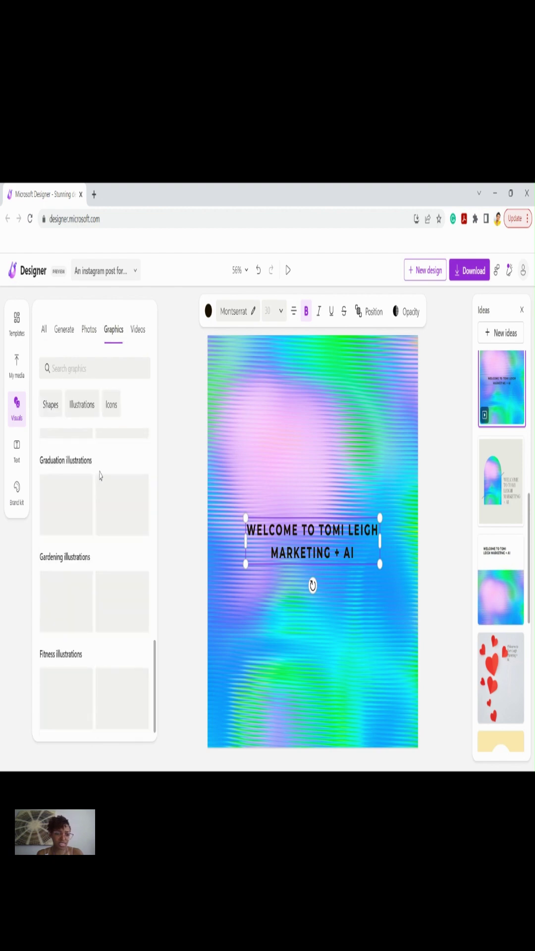